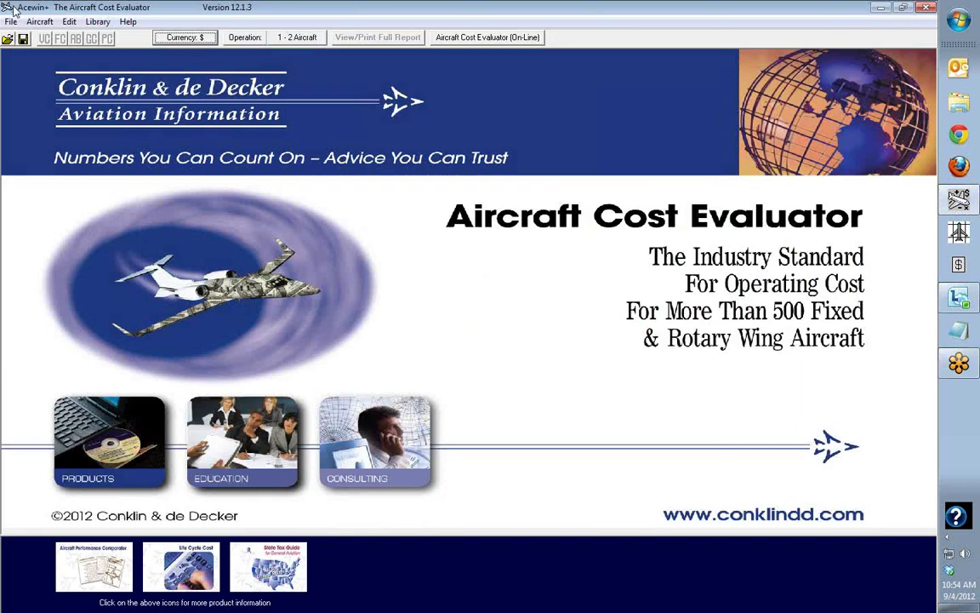
Step: Add the Bombardier Challenger 300, Cessna Citation X and Gulfstream G280 from the corporate jets list
left_click(39, 22)
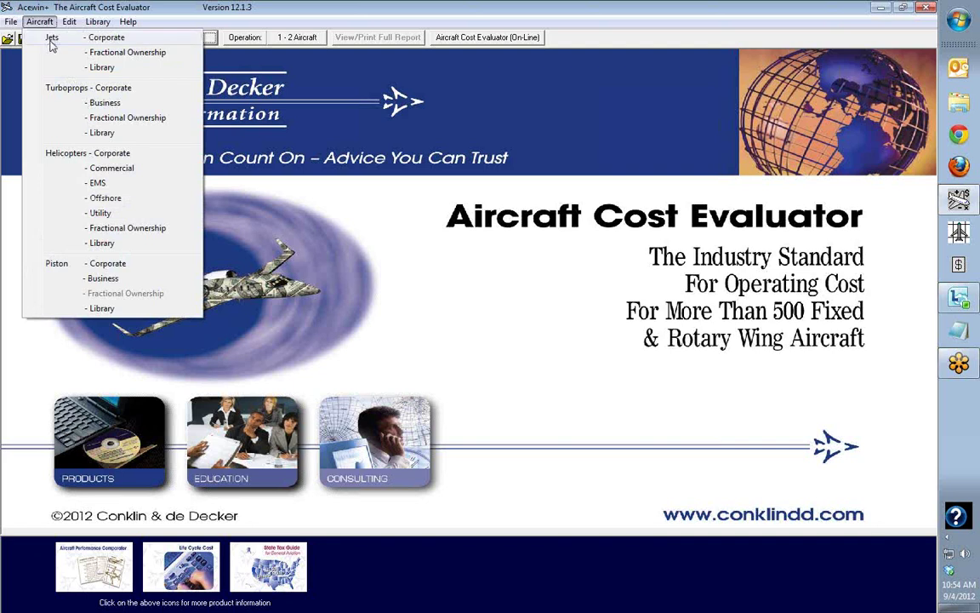
left_click(47, 37)
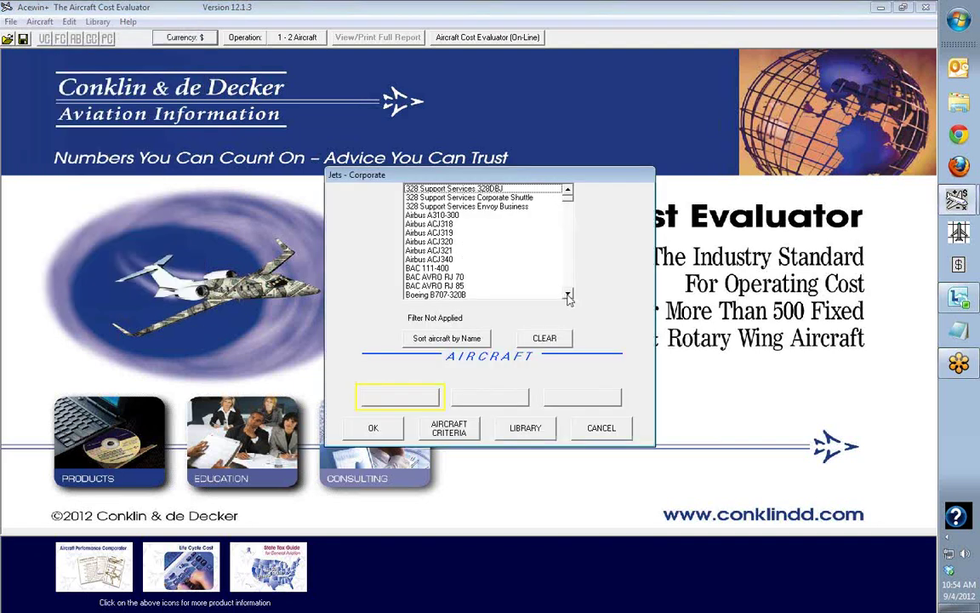
left_click(568, 293)
left_click_drag(568, 295, 567, 295)
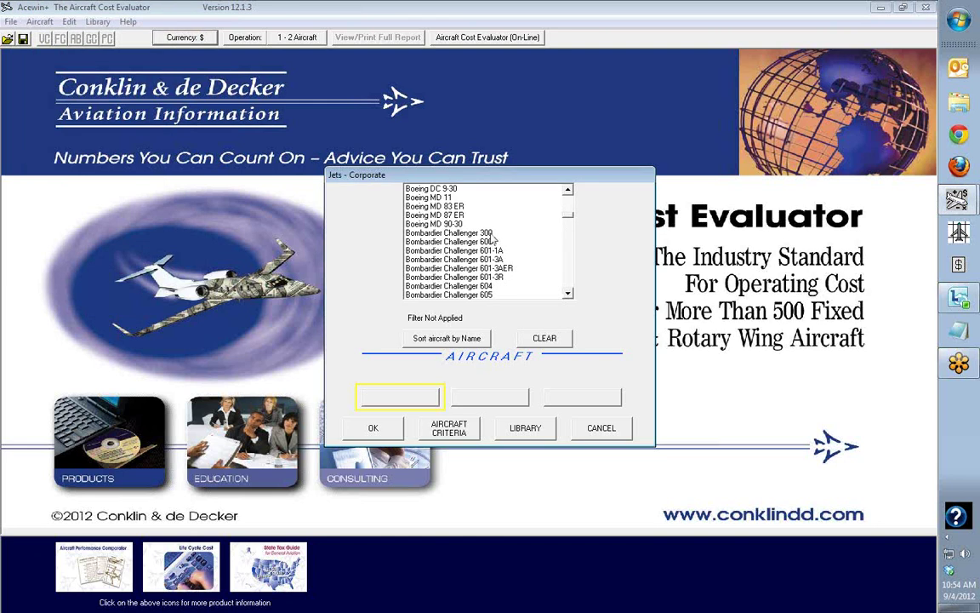
double_click(491, 234)
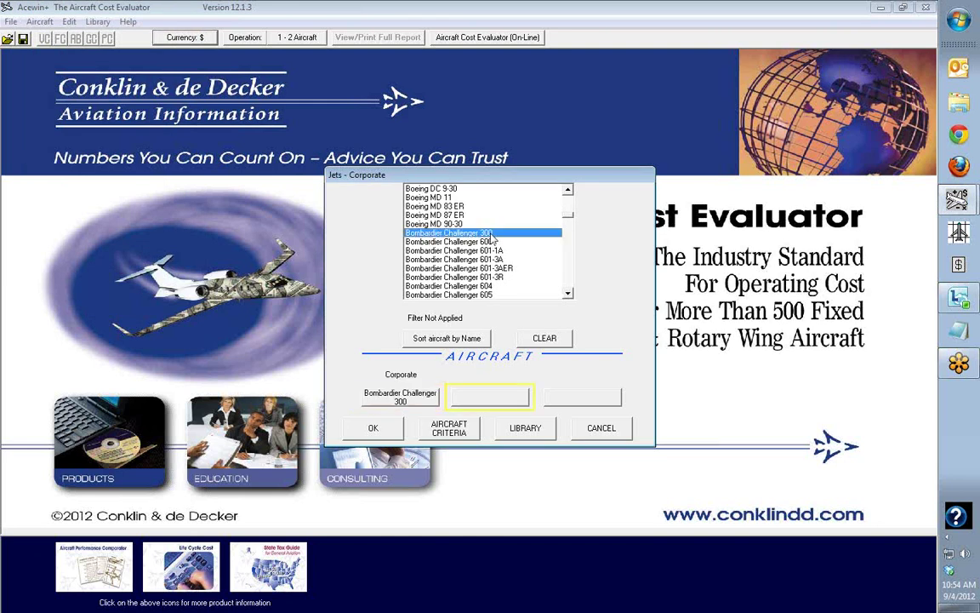
left_click(568, 293)
left_click(568, 294)
left_click_drag(568, 295, 568, 295)
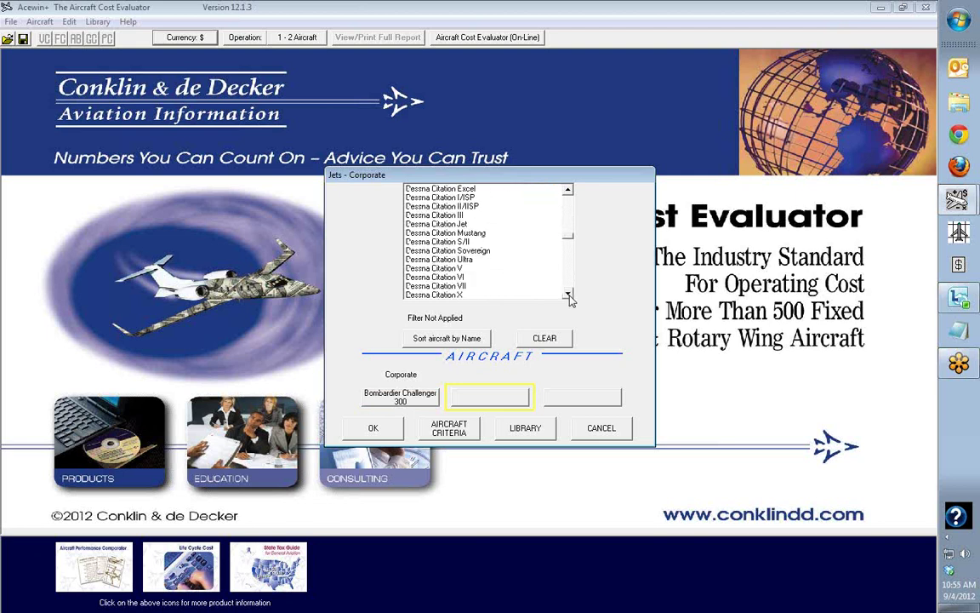
double_click(507, 295)
left_click_drag(568, 295, 568, 297)
double_click(444, 250)
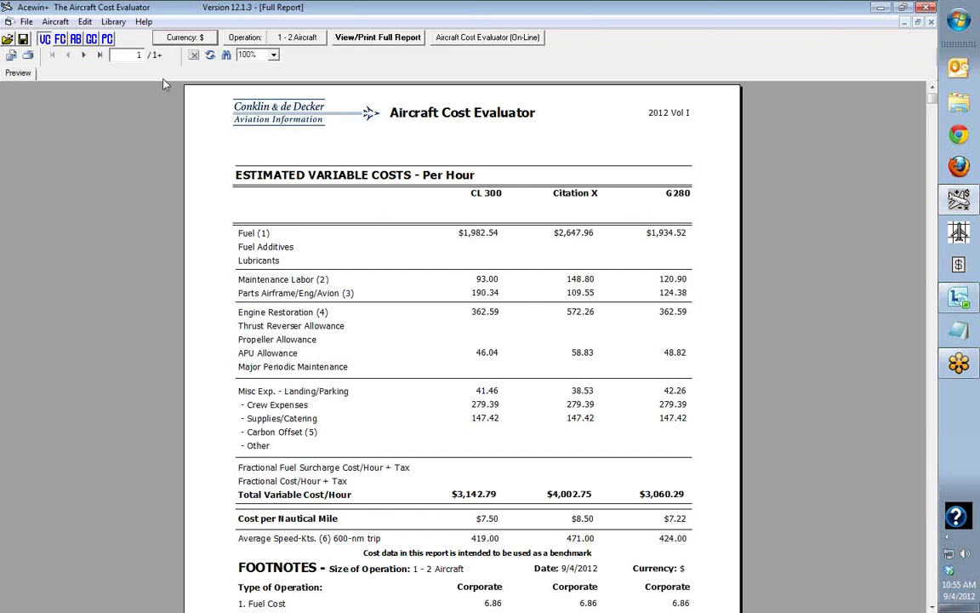
Step: Set the annual utilization to 450 for all three jets in the fixed cost factors
left_click(85, 21)
mouse_move(119, 67)
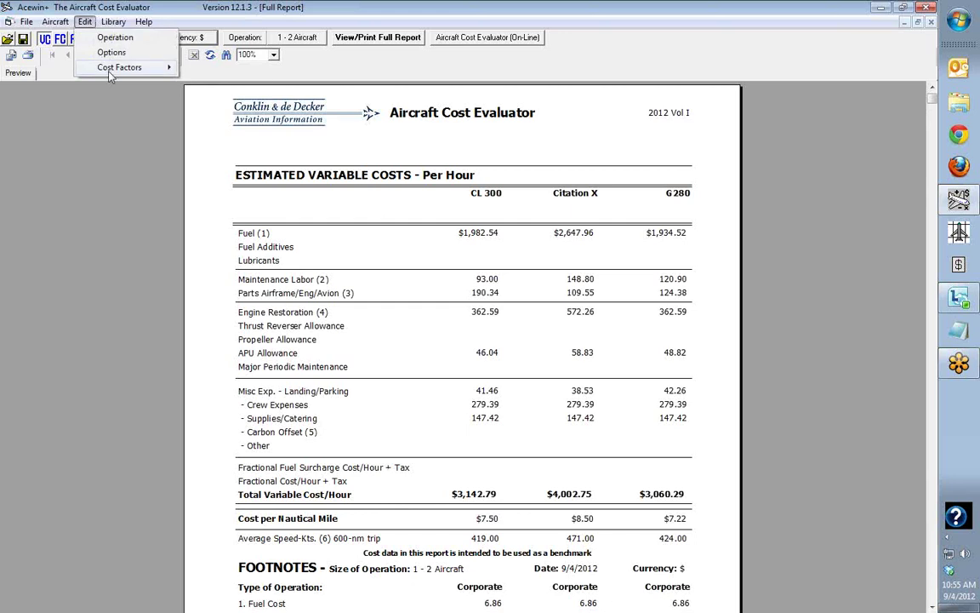
left_click(179, 82)
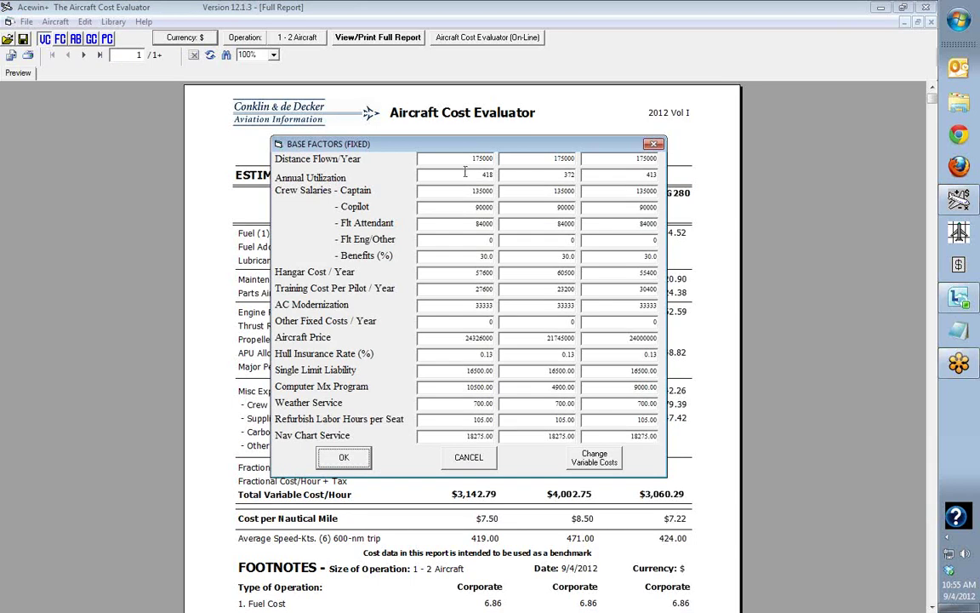
left_click_drag(451, 174, 508, 173)
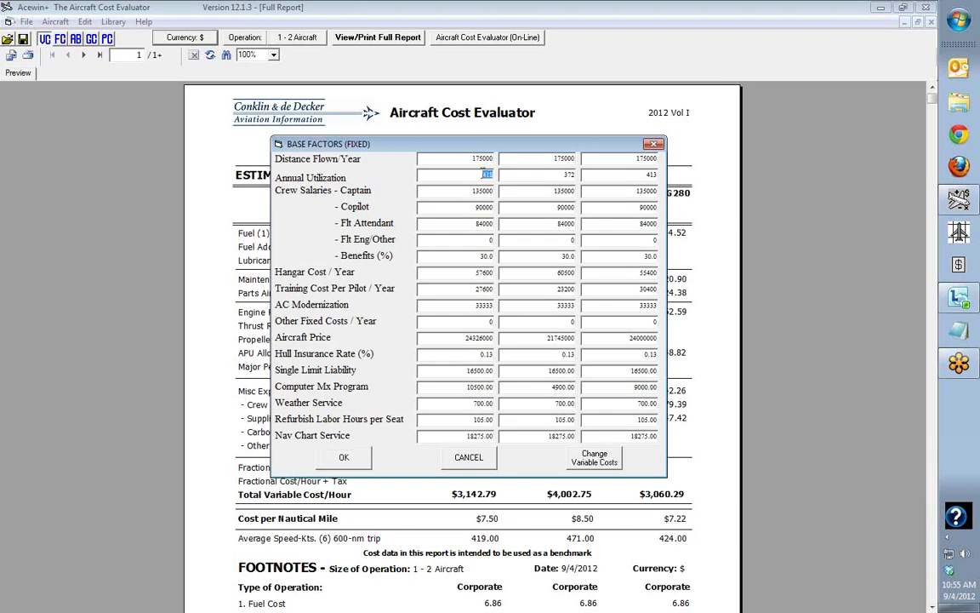
type("450")
double_click(559, 175)
type("4")
double_click(651, 174)
type("4")
Step: Set captain salaries to 100000 and 120000, and edit the third jet's captain salary
double_click(491, 191)
type("10")
double_click(565, 191)
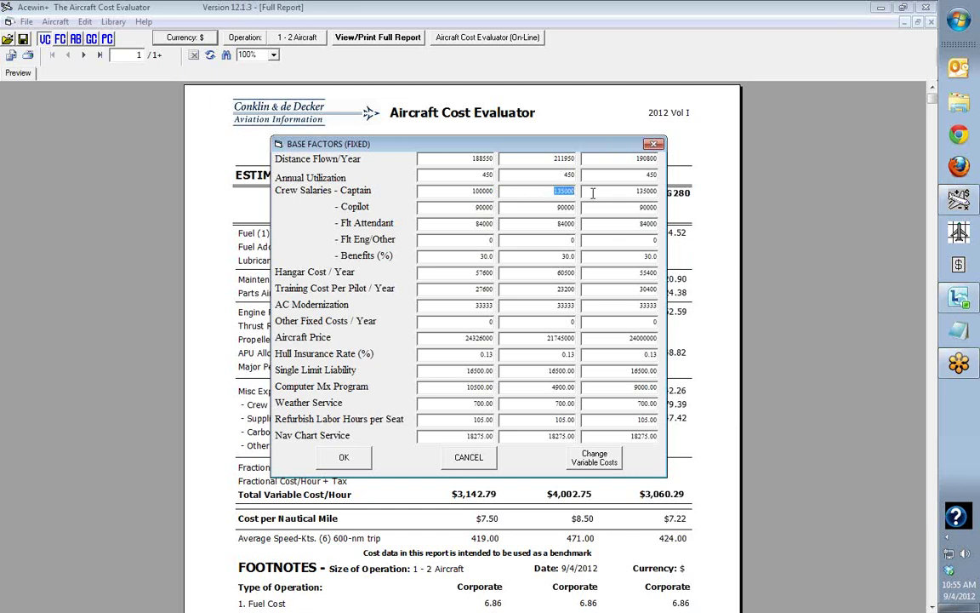
type("1")
double_click(646, 191)
type("1500")
Step: Adjust the copilot salaries for the three jets
double_click(475, 207)
type("88")
double_click(566, 207)
double_click(628, 211)
type("8")
Step: Set all three flight attendant salaries to 0
double_click(473, 224)
type("0")
double_click(545, 225)
type("0")
double_click(617, 225)
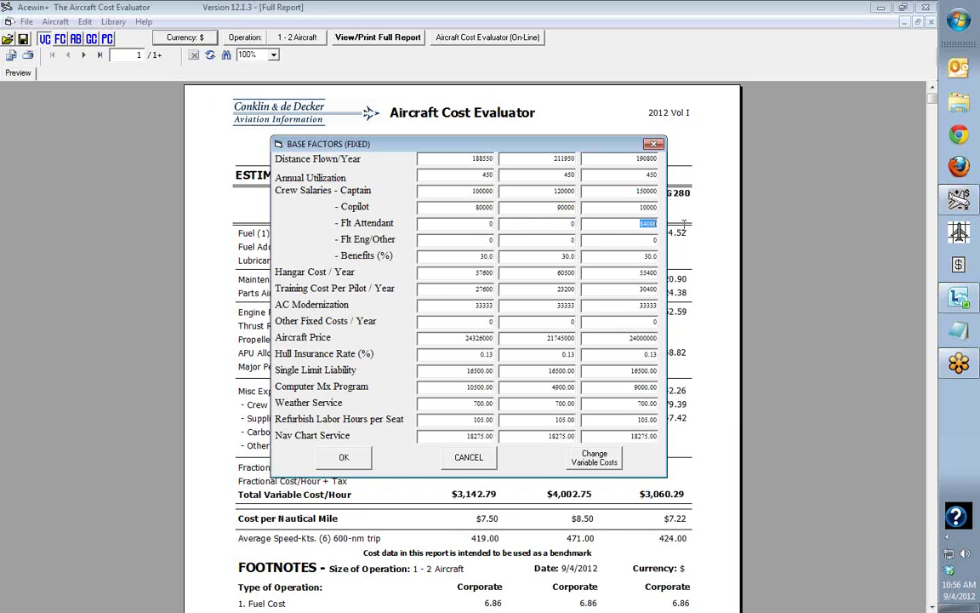
type("0")
Step: Set aircraft prices to 20, 21 and 23 million and apply the fixed factors
double_click(501, 338)
type("20")
double_click(575, 338)
type("21")
type("000")
left_click(623, 337)
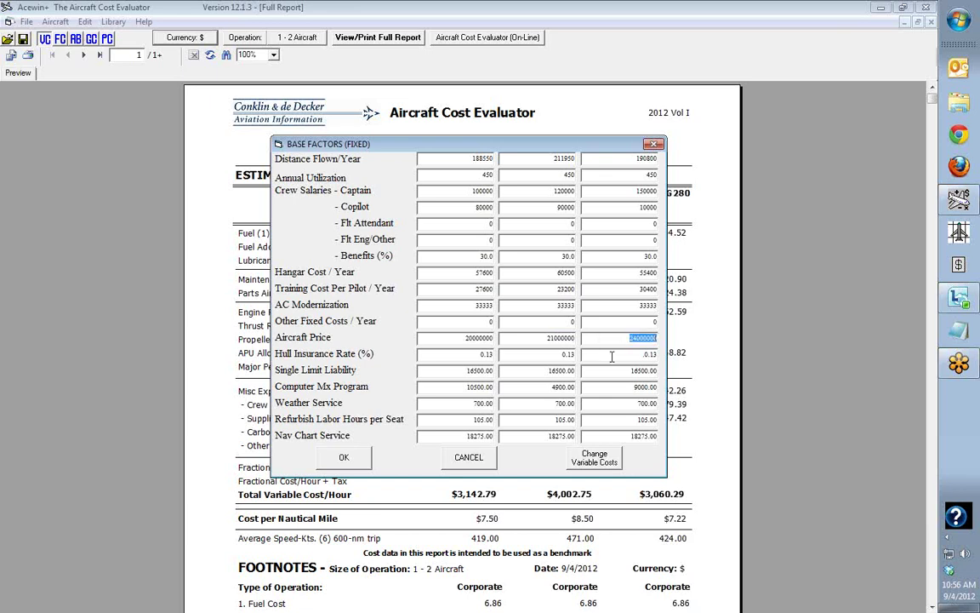
type("3")
type("000")
left_click(345, 458)
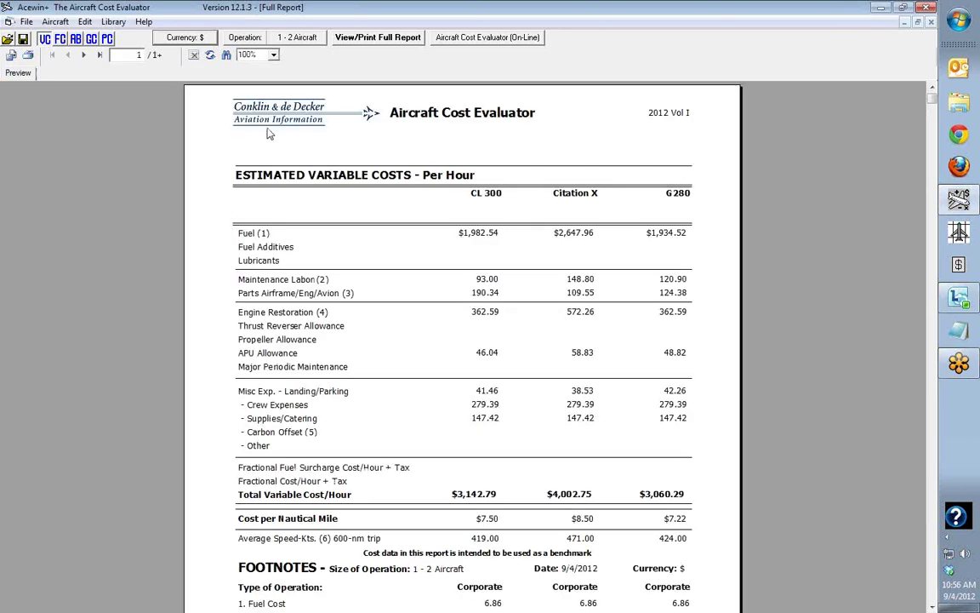
Step: Change the variable cost factor Fuel Cost/Gallon to 6.56 and apply it
left_click(86, 22)
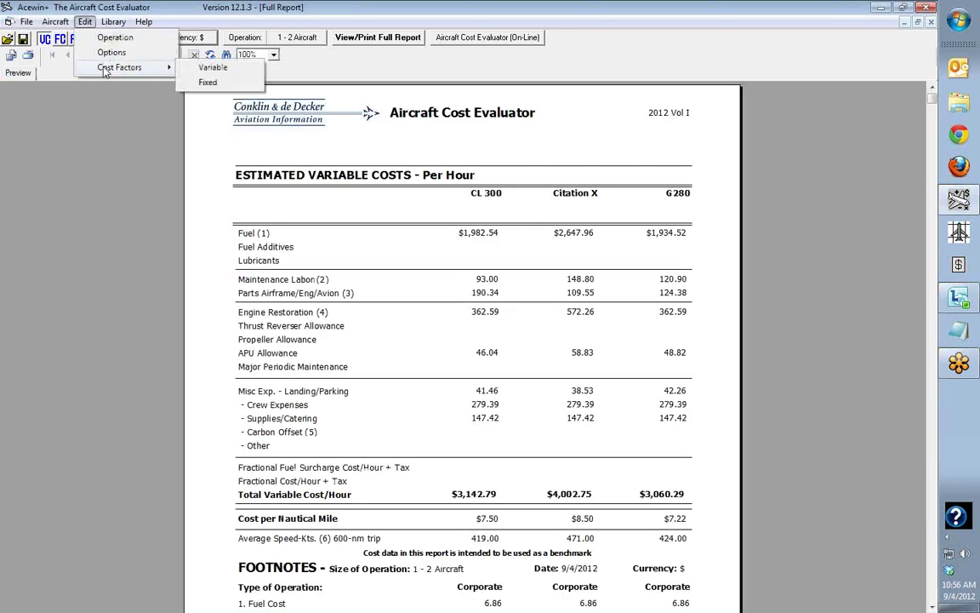
mouse_move(119, 67)
left_click(183, 68)
double_click(393, 177)
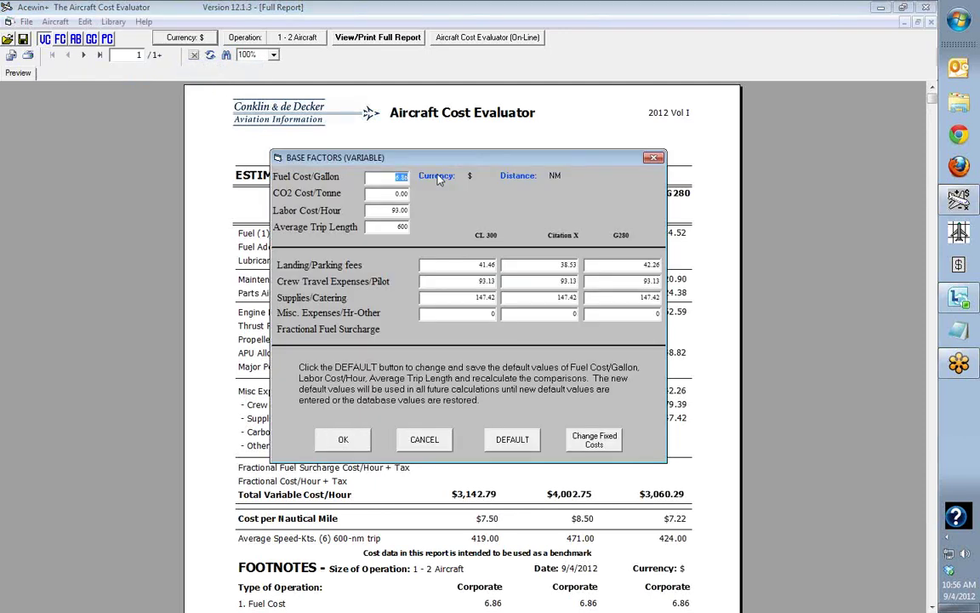
type("6")
left_click(345, 441)
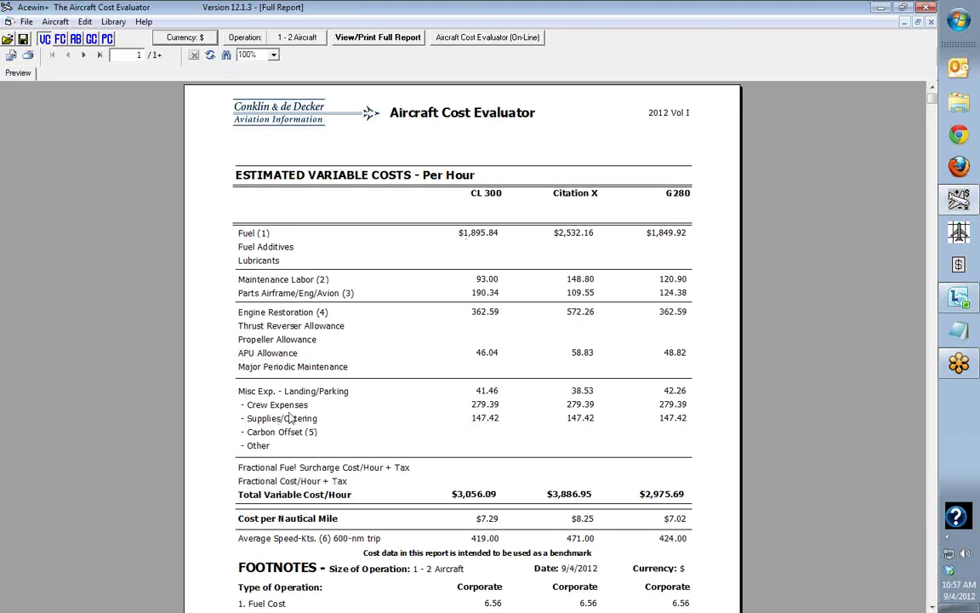
Step: Page through fixed costs, annual budget and general comparison to the Performance Comparison page
left_click(61, 39)
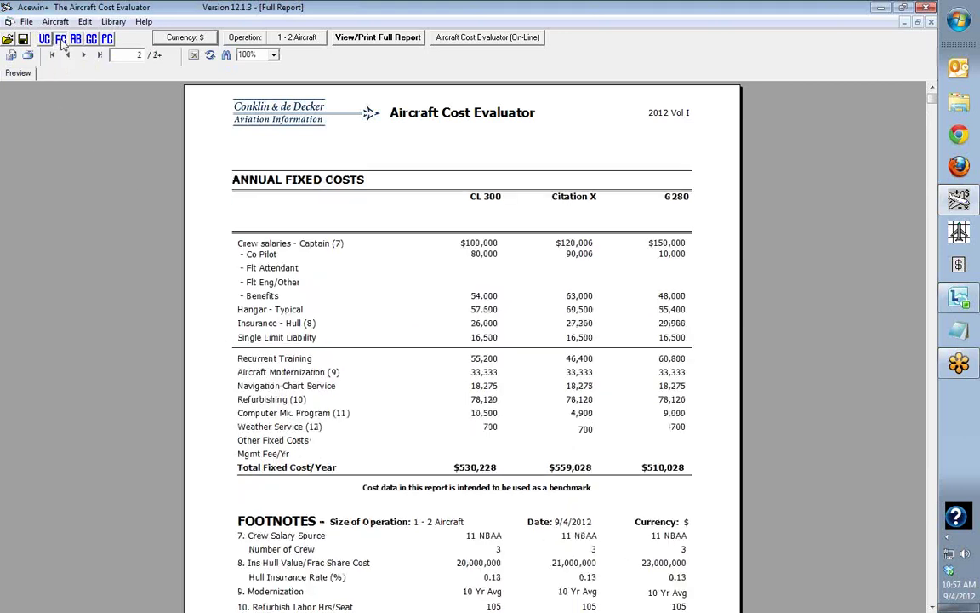
left_click(76, 40)
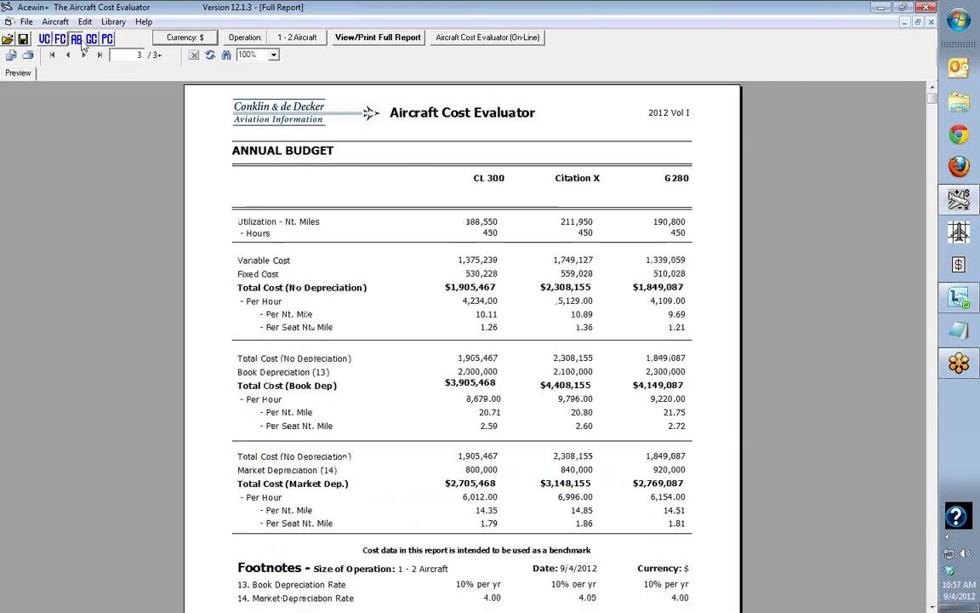
left_click(91, 40)
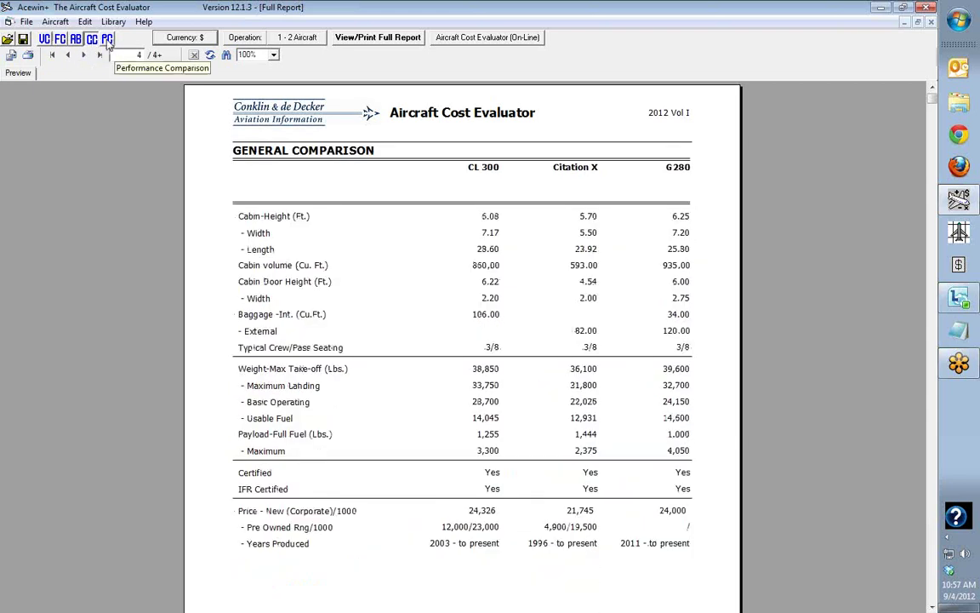
left_click(108, 40)
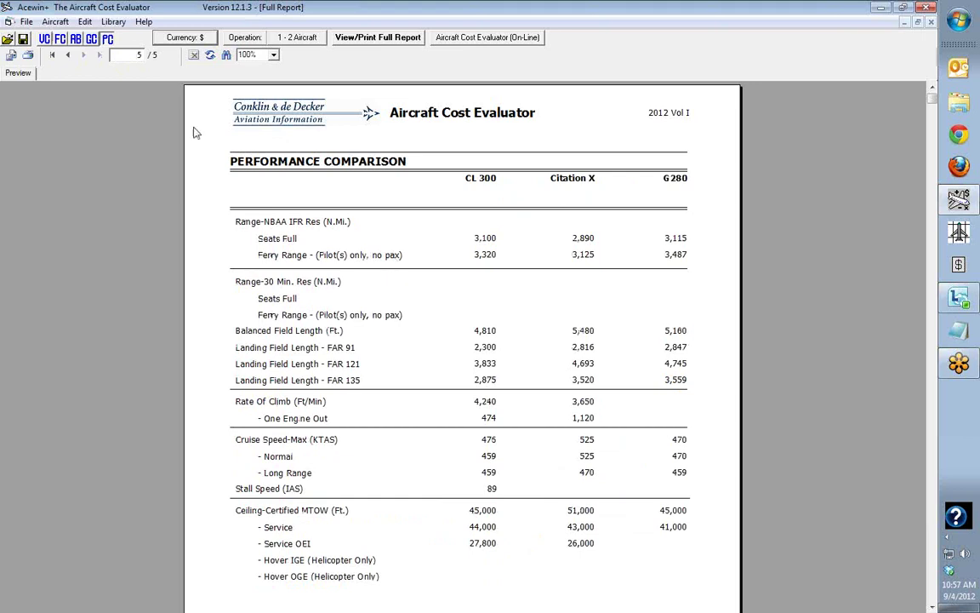
left_click(114, 22)
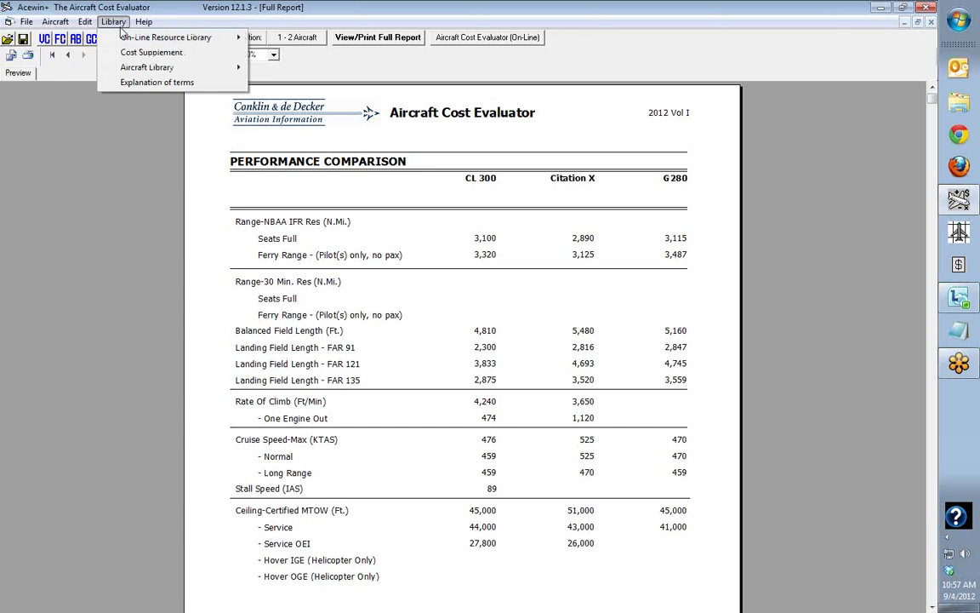
Step: Open the Cessna Citation X Exterior drawing from the corporate jets library
left_click(260, 68)
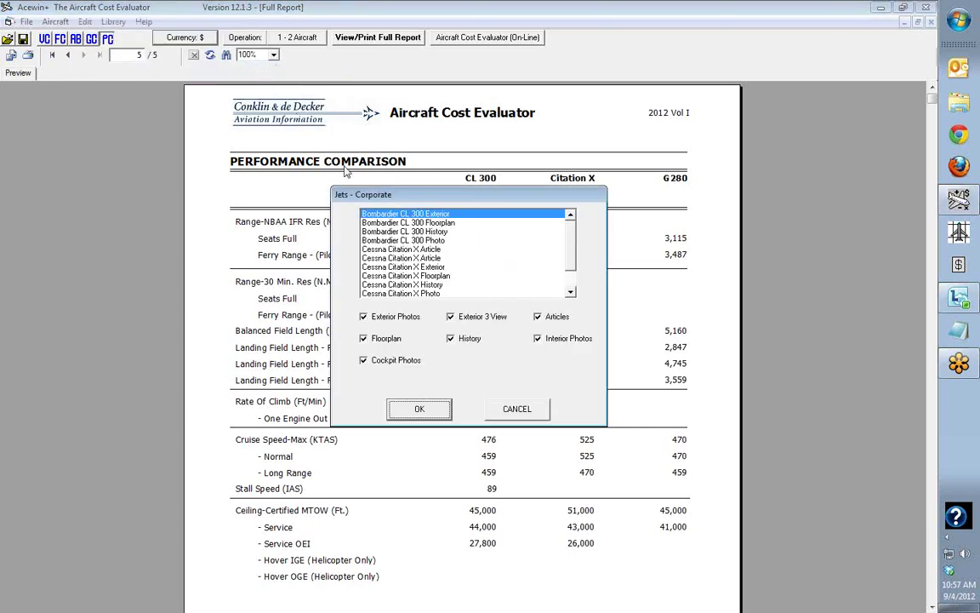
left_click(398, 267)
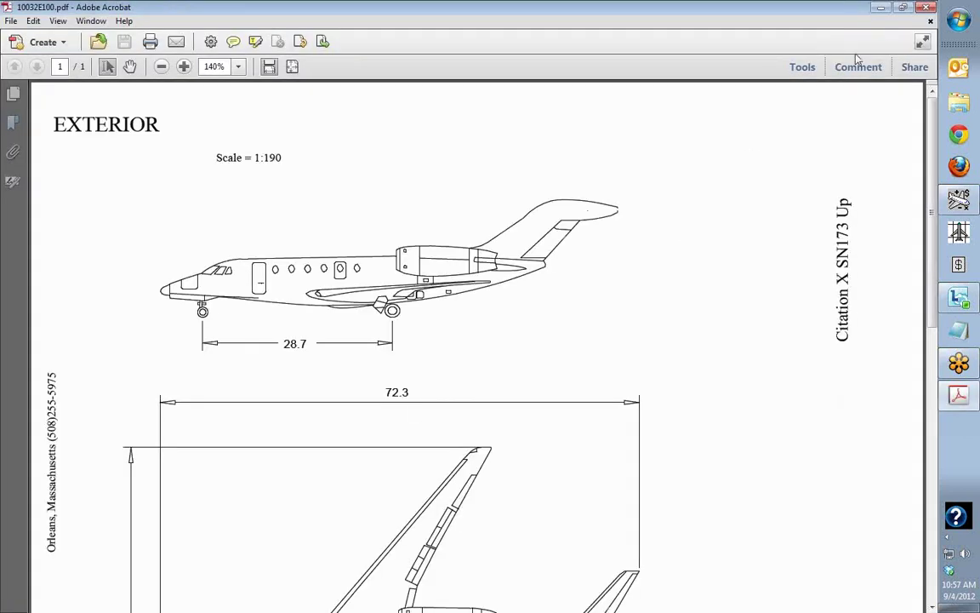
Step: Close the Citation X exterior drawing in Adobe Acrobat
left_click(930, 8)
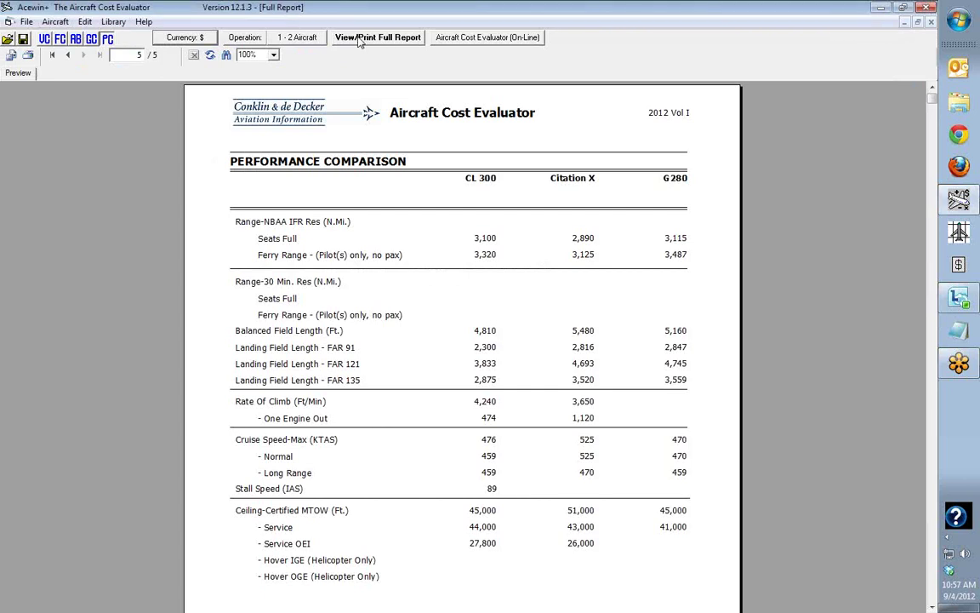
Step: Export the full report, all pages, as an Adobe Acrobat PDF to disk
left_click(359, 39)
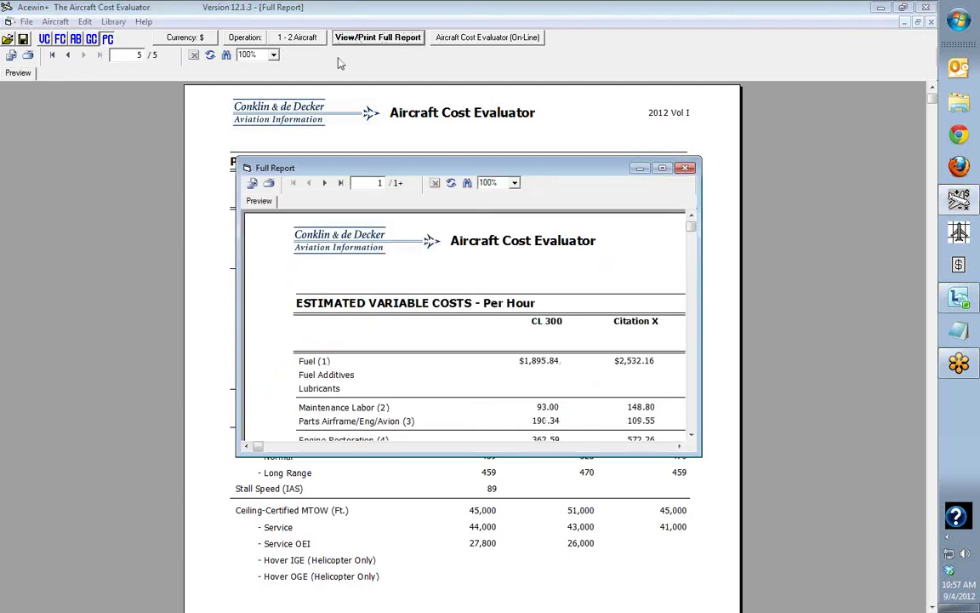
left_click(251, 183)
left_click(529, 273)
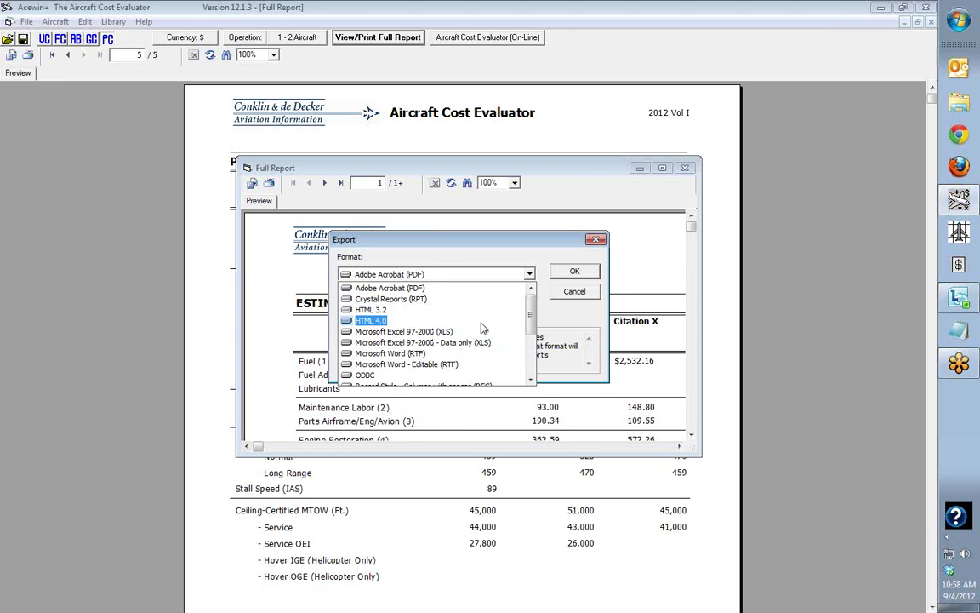
left_click(472, 289)
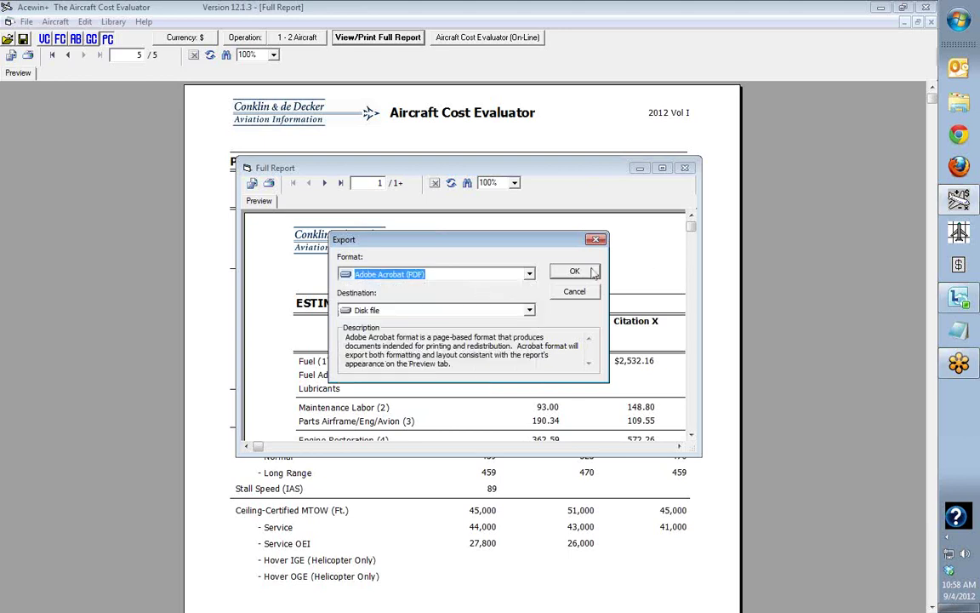
left_click(593, 271)
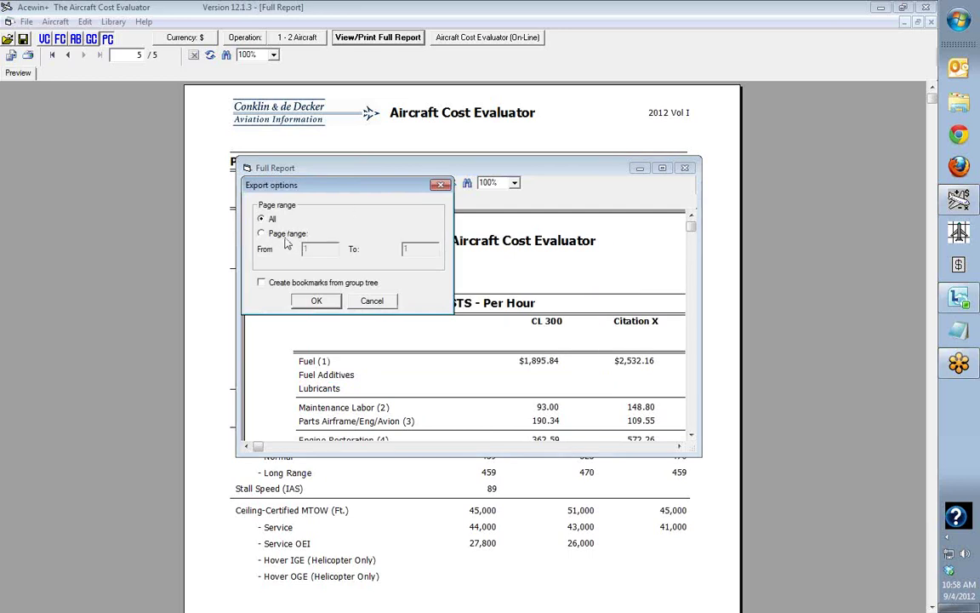
left_click(316, 301)
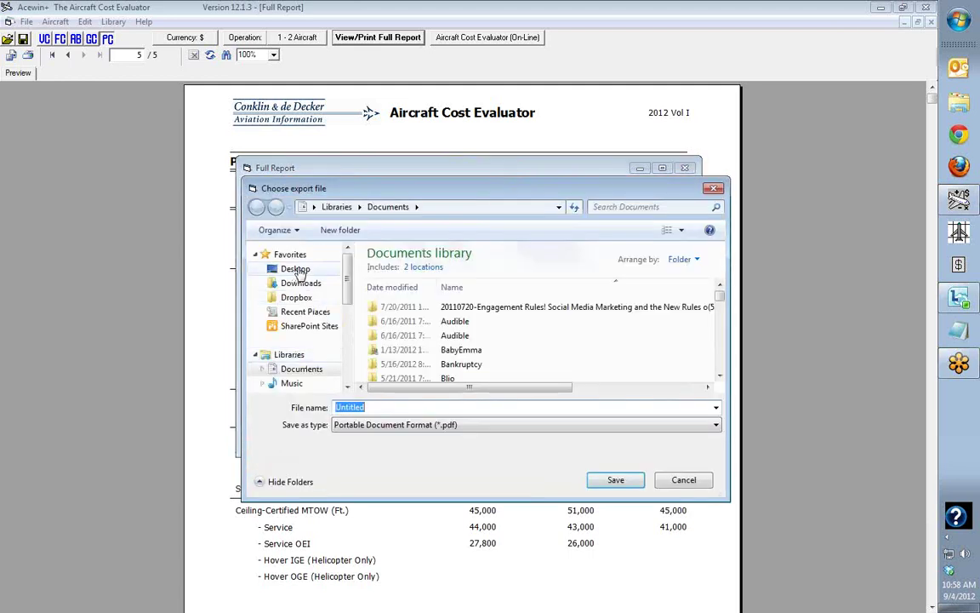
Step: Save the PDF to the Desktop as 'ACE Report' and close the report preview
left_click(281, 269)
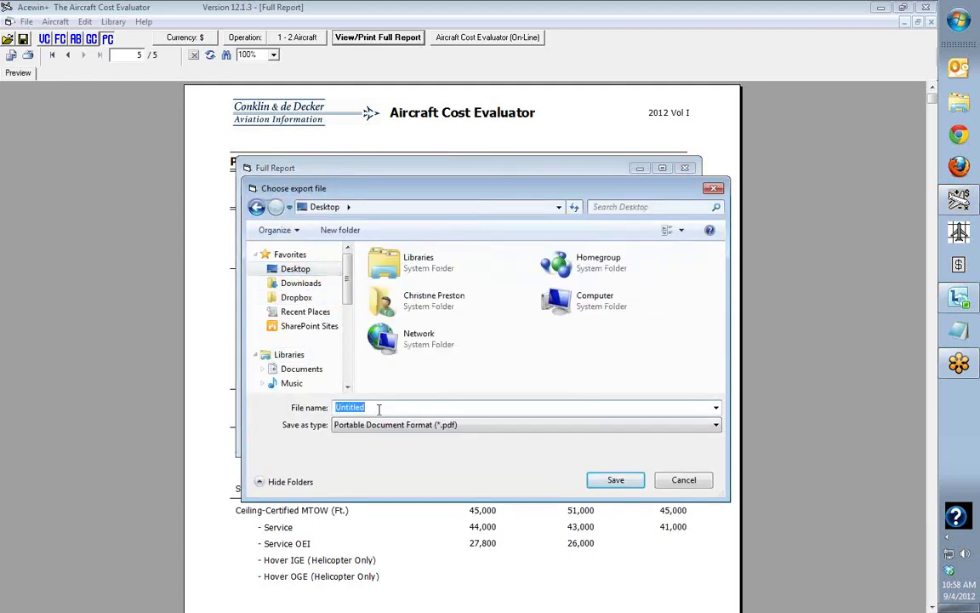
type("ACE Report")
left_click(616, 482)
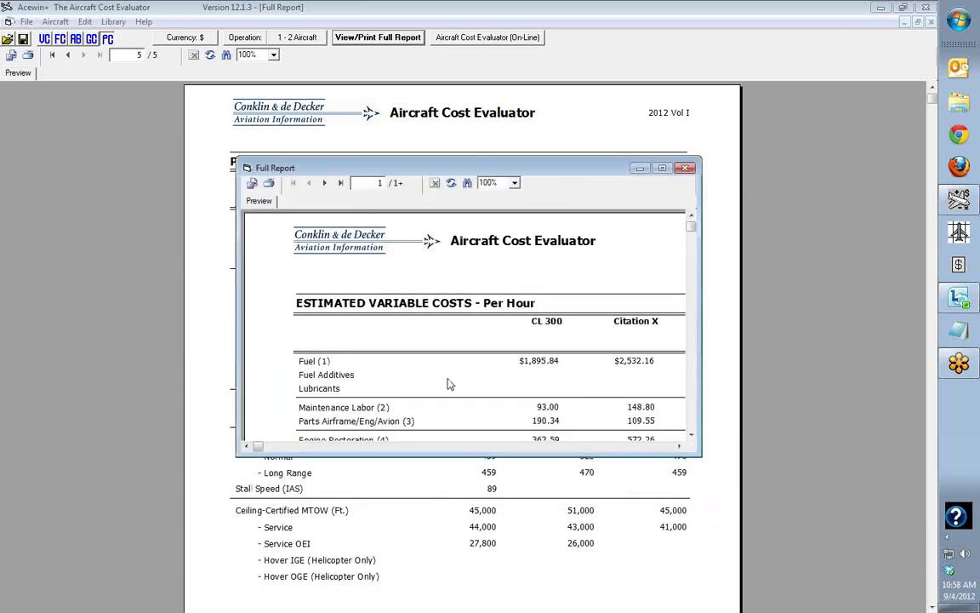
left_click(686, 169)
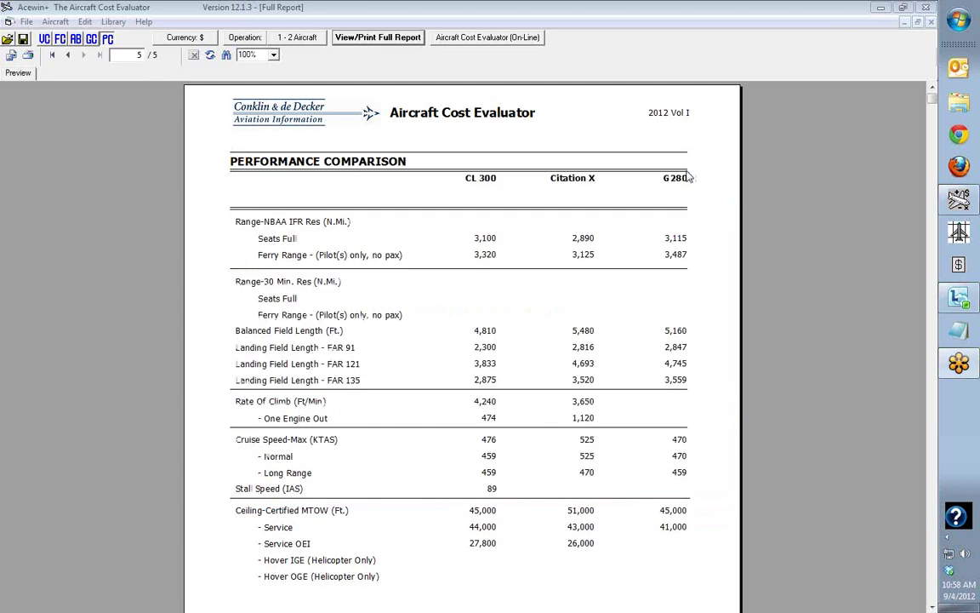
Step: Open the ACE Report PDF from the desktop, scroll through its variable cost table, then close it
left_click(905, 10)
double_click(26, 28)
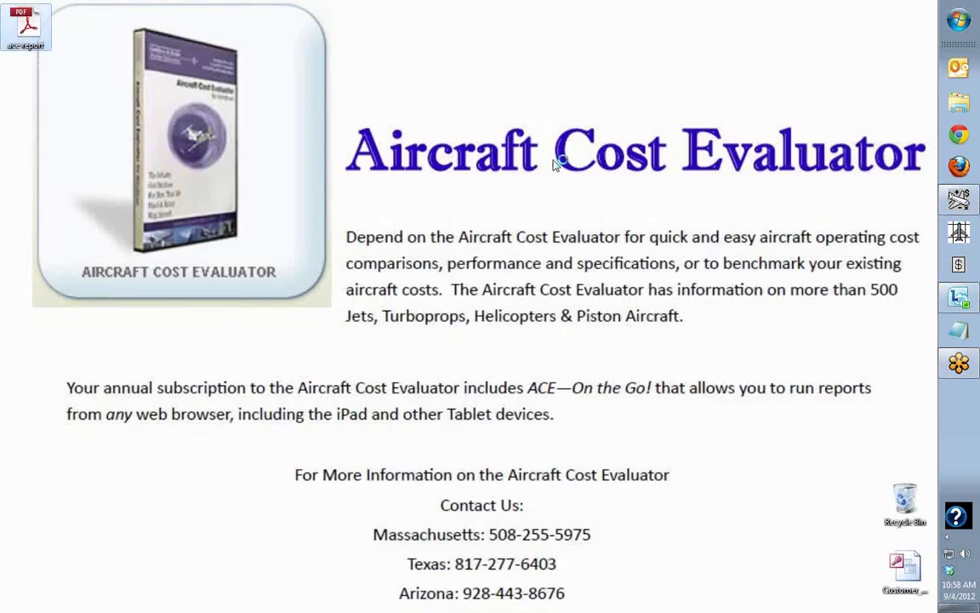
scroll(404, 383, "down", 2)
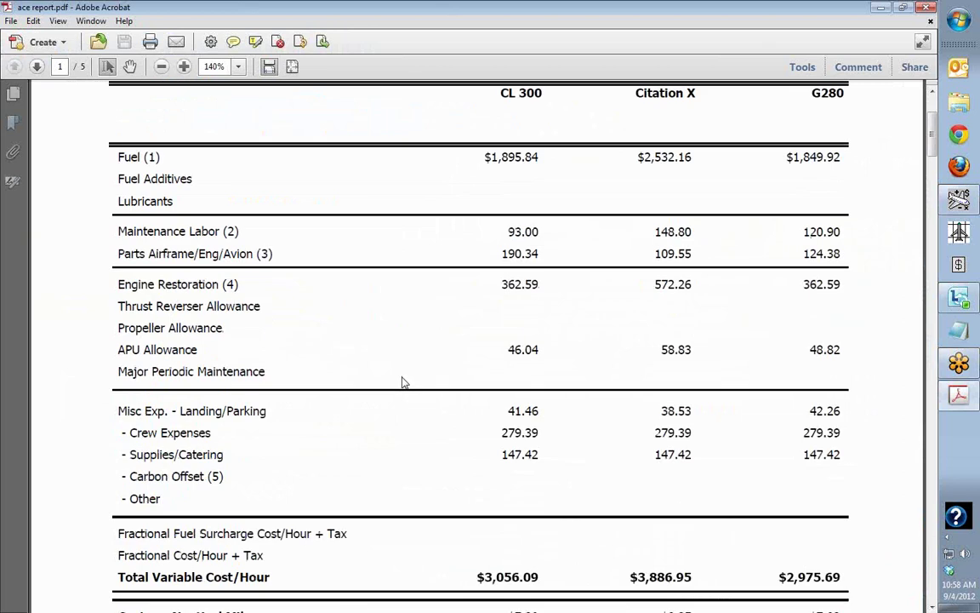
scroll(405, 383, "down", 1)
scroll(404, 383, "down", 1)
scroll(404, 383, "up", 3)
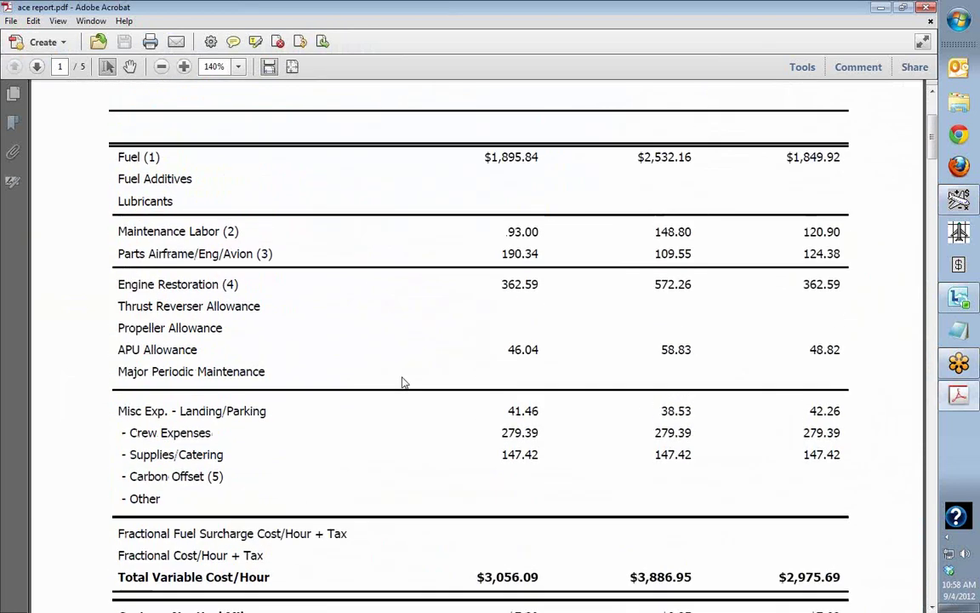
scroll(404, 383, "up", 1)
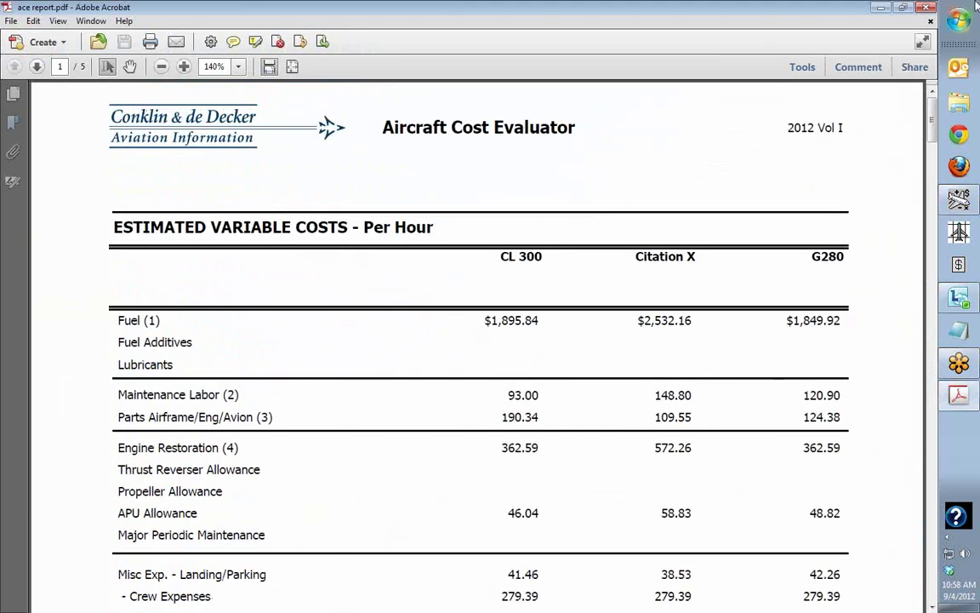
left_click(926, 10)
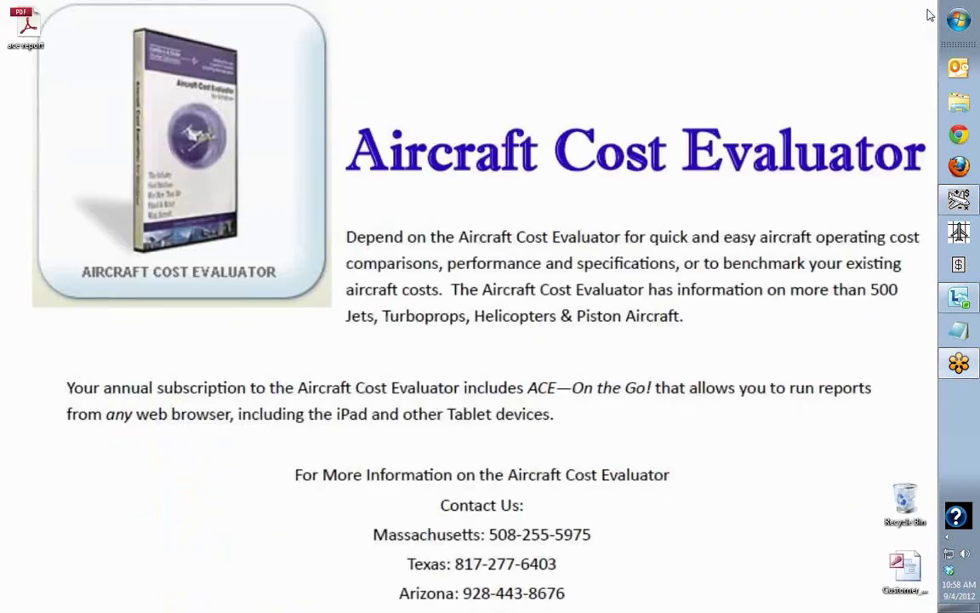